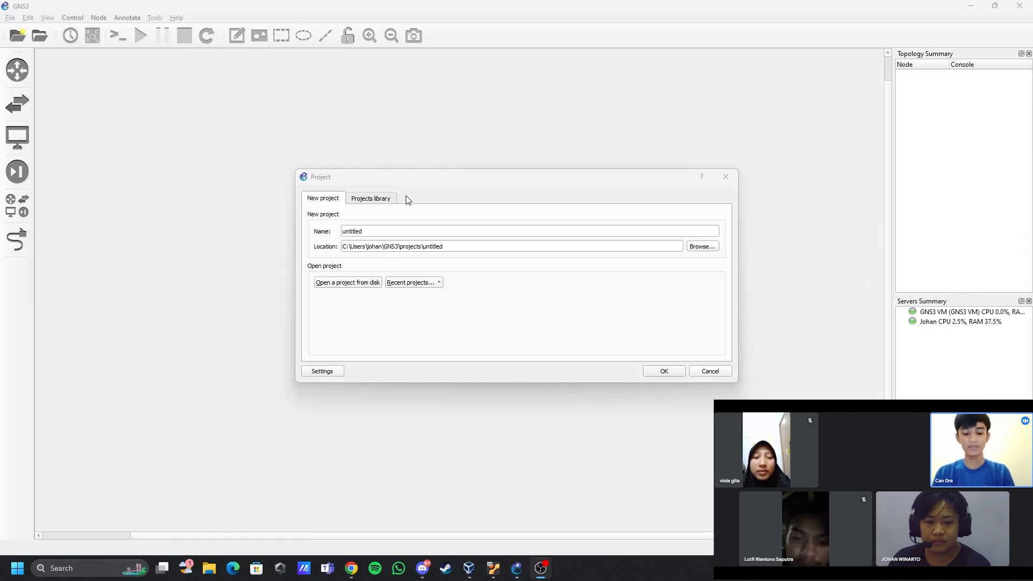
- Create a new project named UTS_LAB
click(331, 233)
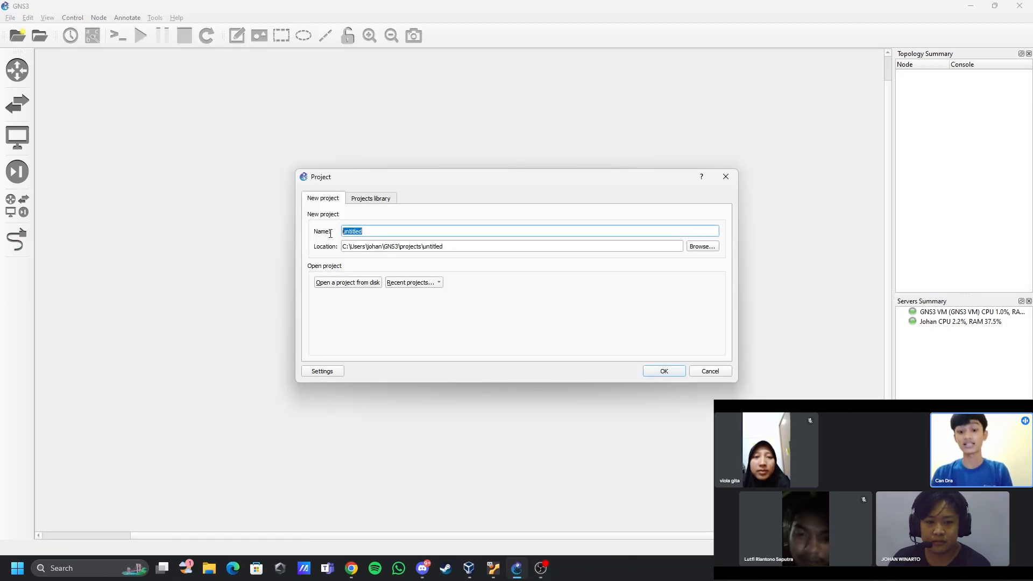
text(UTS_LAB)
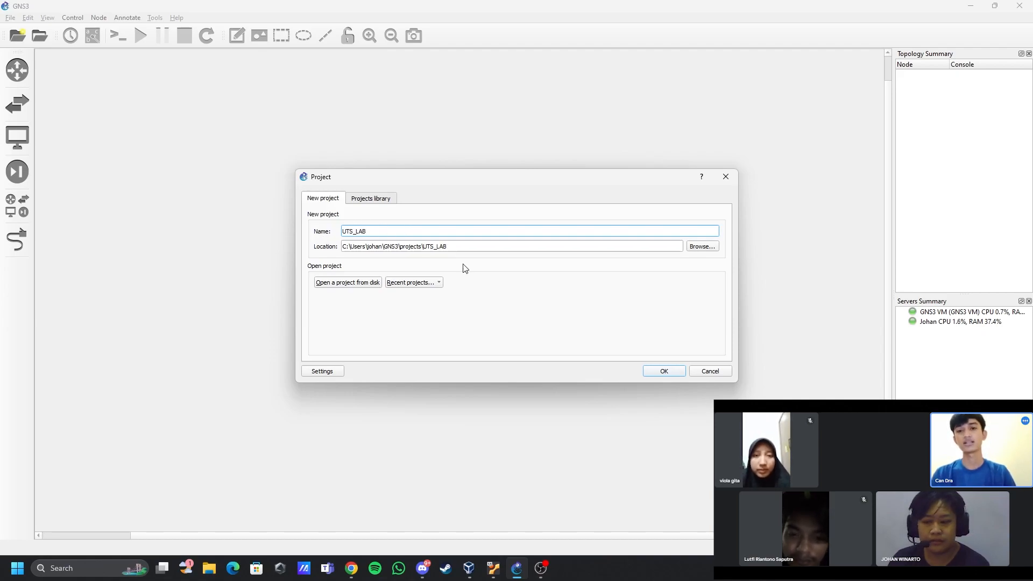
click(652, 374)
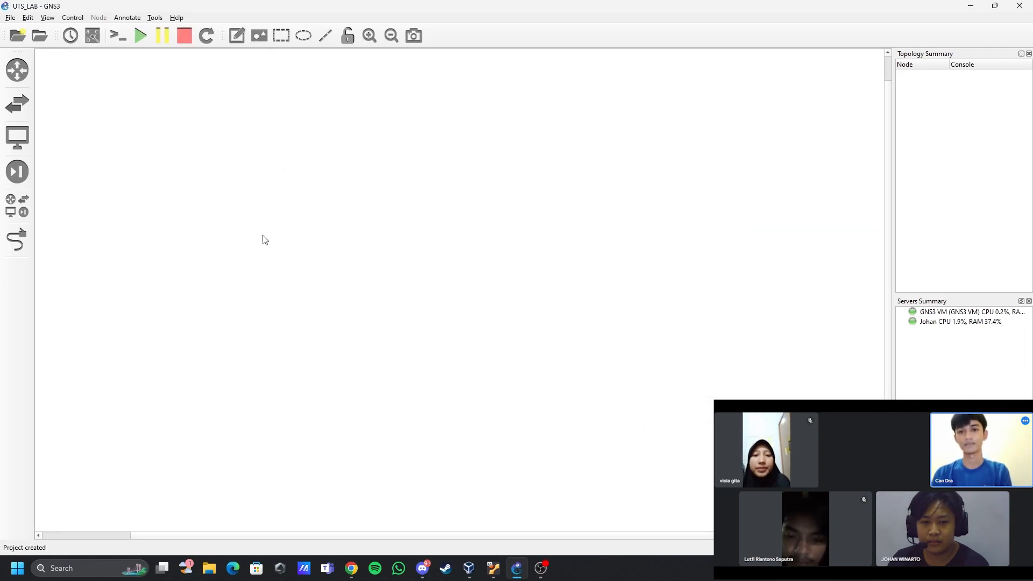
- Add two VPCS nodes to the empty workspace, hosting both on the GNS3 VM (GNS3 VM) server
click(18, 213)
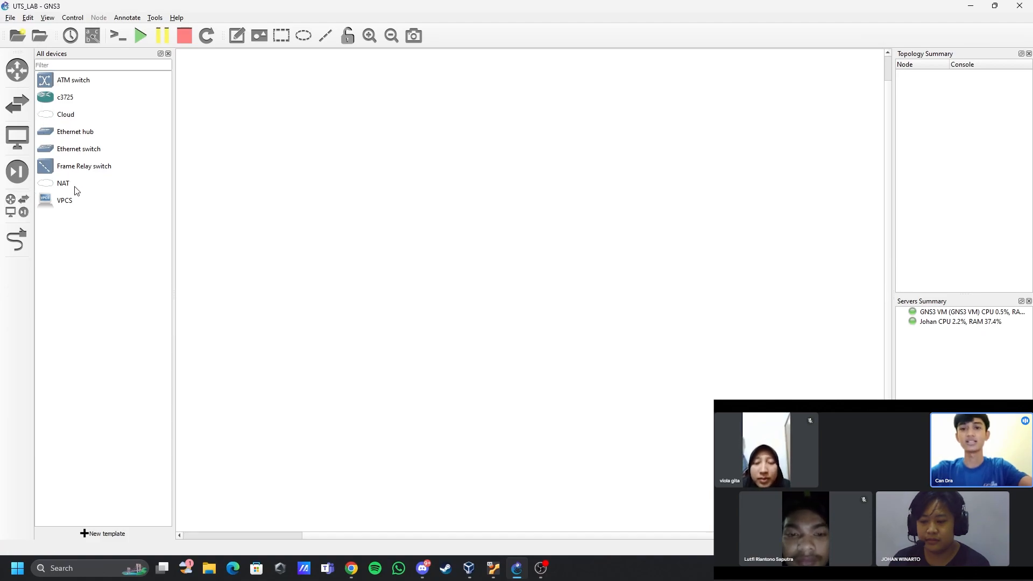
drag(51, 208, 234, 310)
click(483, 282)
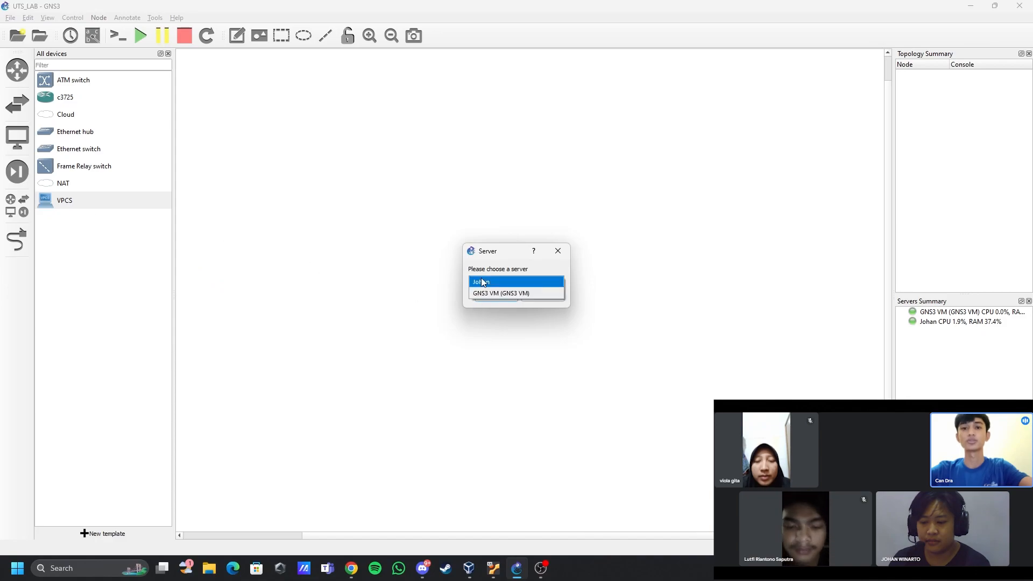
click(484, 293)
click(495, 297)
drag(111, 198, 308, 333)
click(483, 282)
click(480, 295)
click(489, 297)
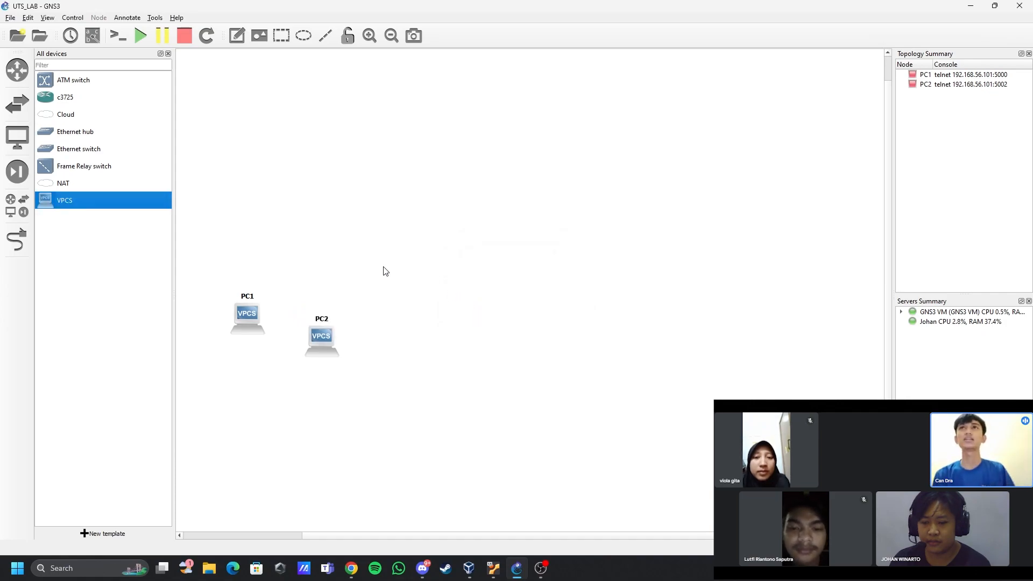
- Add three more VPCS nodes below the first two, running on the GNS3 VM (GNS3 VM) server
drag(70, 200, 257, 375)
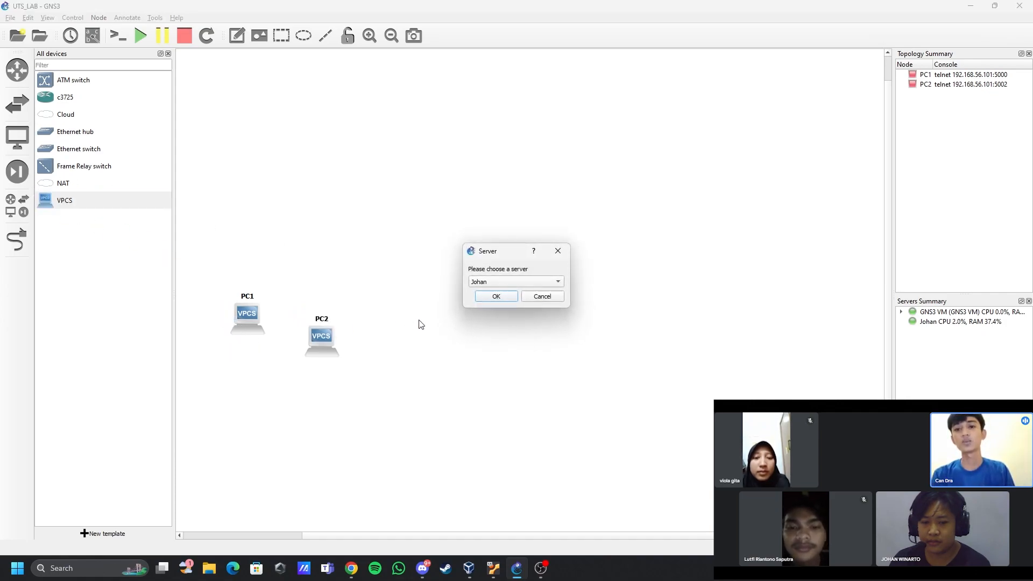
click(472, 285)
click(481, 292)
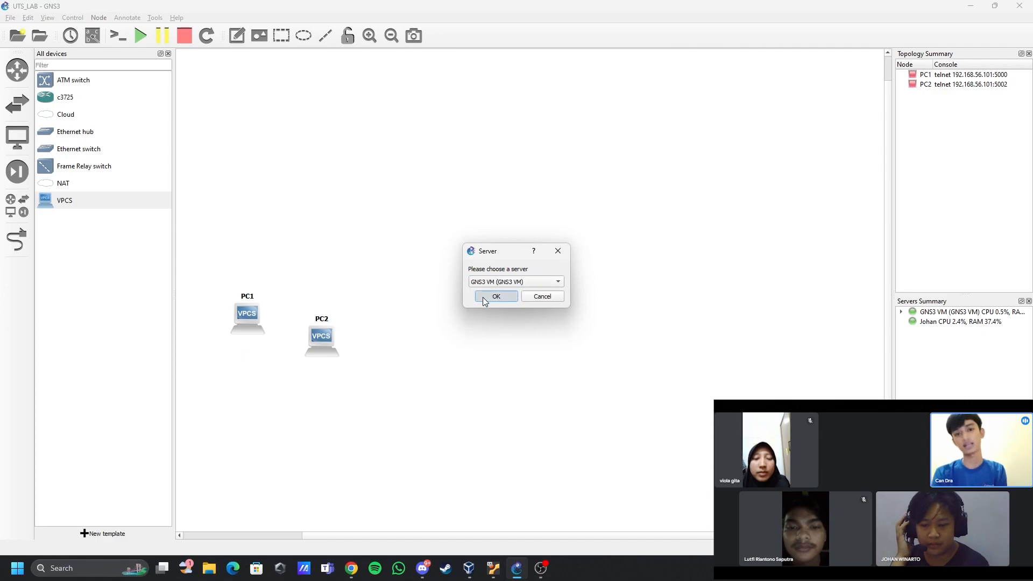
click(482, 297)
drag(64, 200, 345, 404)
drag(65, 200, 284, 436)
- Arrange the first four PCs in a compact two-by-two block, with PC1 and PC2 above PC3 and PC4
drag(247, 315, 231, 314)
drag(270, 379, 233, 359)
drag(321, 337, 274, 315)
drag(347, 399, 275, 360)
- Form a second cluster of five VPCS nodes beside the first, with PC10 in its centre, and centre PC5 in the first cluster
drag(355, 321, 384, 315)
drag(431, 355, 431, 318)
drag(385, 393, 383, 363)
drag(453, 409, 432, 363)
drag(65, 200, 406, 340)
drag(253, 339, 252, 332)
- Form a third cluster of five VPCS nodes, PC11 to PC14 in a two-by-two block around PC15
drag(92, 200, 556, 316)
drag(612, 344, 597, 315)
drag(677, 356, 547, 359)
drag(601, 395, 599, 358)
drag(663, 405, 570, 336)
- Form a fourth cluster of five VPCS nodes, PC16 to PC19 in a two-by-two block around PC20
drag(64, 201, 750, 461)
drag(693, 343, 693, 324)
drag(751, 350, 731, 316)
drag(701, 380, 688, 357)
drag(776, 413, 732, 357)
drag(749, 459, 709, 337)
- Form a fifth cluster of five VPCS nodes, PC21 to PC24 in a two-by-two block around PC25
drag(406, 535, 524, 535)
drag(64, 200, 760, 404)
drag(665, 334, 657, 318)
drag(730, 357, 700, 317)
drag(716, 423, 681, 439)
drag(718, 404, 658, 359)
drag(680, 440, 703, 359)
drag(760, 401, 680, 338)
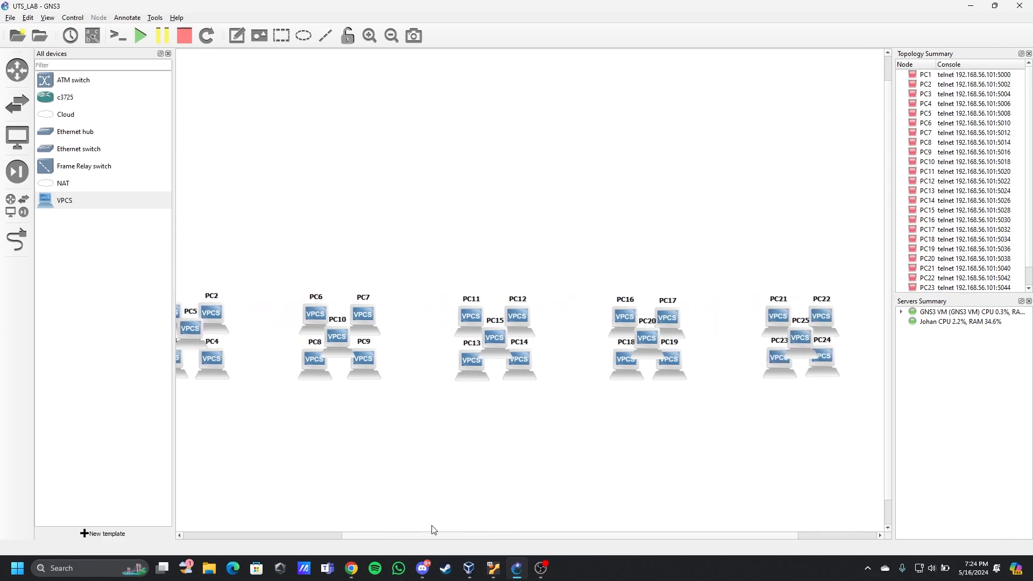
- Add five Ethernet switches in a row, one above each cluster of PCs
click(391, 36)
scroll(969, 189, down, 1)
drag(79, 149, 268, 239)
click(494, 295)
drag(71, 158, 393, 245)
click(496, 296)
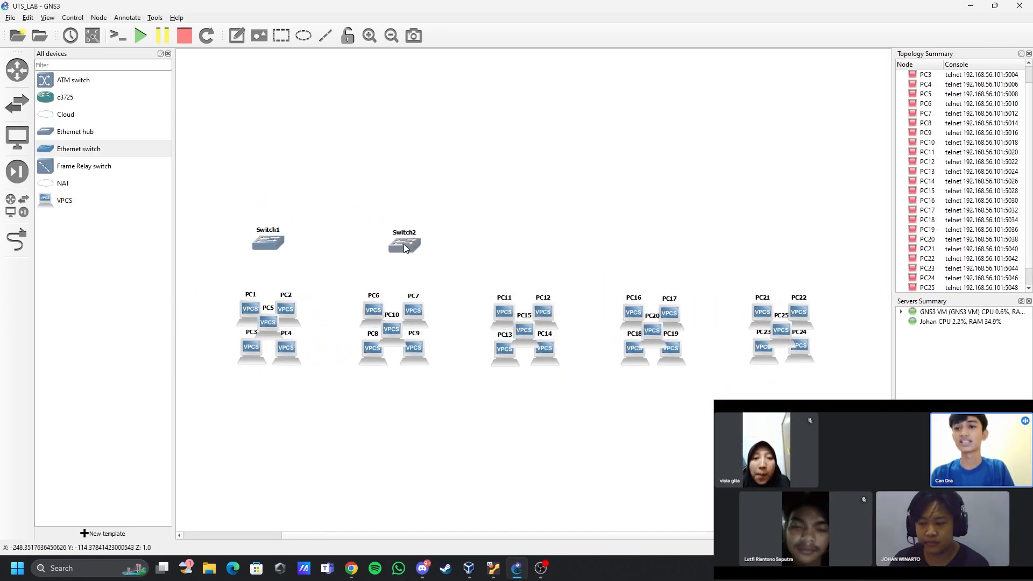
drag(79, 149, 780, 249)
click(496, 296)
click(496, 296)
click(496, 296)
- Change the hostnames of the switches above the first and second PC clusters to Lab1 and Lab2
right_click(267, 240)
click(293, 279)
text(Lab1)
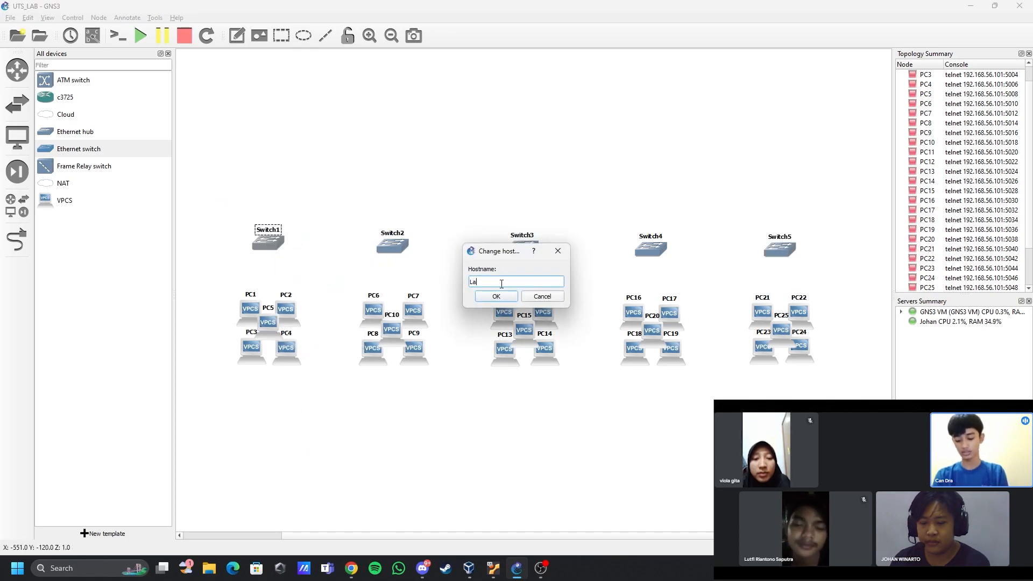
key(Return)
text(Lab2)
key(Return)
- Change the hostnames of the switches above the third and fourth PC clusters to Lab3 and Lab4
right_click(517, 247)
click(543, 285)
text(Lab3)
key(Return)
right_click(647, 252)
click(673, 289)
text(Lab4)
key(Return)
- Change the hostname of the switch above the fifth PC cluster to Lab5
right_click(791, 252)
click(828, 296)
text(Lab5)
key(Return)
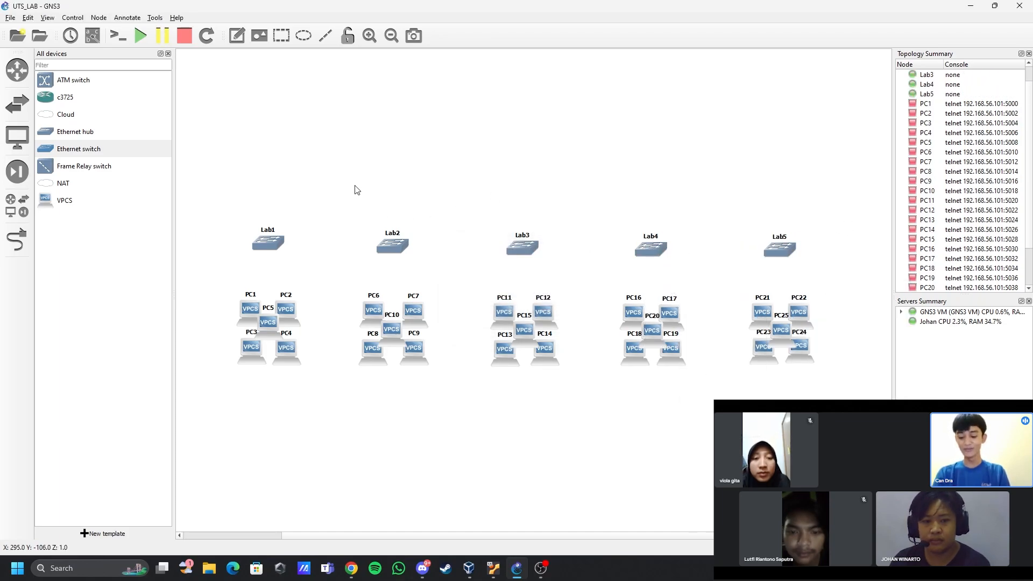
- Link switch Lab1 to PC1 and PC2, using a separate switch port for each PC
scroll(224, 185, up, 1)
click(16, 239)
click(273, 254)
click(302, 296)
click(252, 333)
click(267, 341)
click(276, 256)
click(286, 287)
click(291, 335)
click(302, 340)
- Link switch Lab1 to PC3, PC4 and PC5, using a separate switch port for each PC
click(270, 252)
click(253, 384)
click(269, 391)
click(273, 260)
click(286, 316)
click(292, 380)
click(302, 388)
click(270, 255)
click(285, 323)
click(277, 351)
- Link switch Lab2 to PC6 and PC7, using a separate switch port for each PC
click(422, 259)
click(435, 288)
click(398, 335)
click(409, 341)
click(421, 260)
click(433, 288)
click(447, 344)
click(459, 351)
- Link switch Lab2 to PC8, PC9 and PC10, using a separate switch port for each PC
click(424, 260)
click(437, 303)
click(396, 380)
click(406, 387)
click(419, 260)
click(433, 316)
click(451, 383)
click(421, 260)
click(435, 317)
click(423, 350)
click(434, 358)
- Link switch Lab3 to PC11 and PC12, using a separate switch port for each PC
click(572, 260)
click(585, 269)
click(554, 340)
click(563, 347)
click(596, 326)
click(605, 333)
- Link switch Lab3 to PC13, PC14 and PC15, using a separate switch port for each PC
click(578, 260)
click(597, 303)
click(552, 383)
click(563, 392)
click(565, 261)
click(582, 318)
click(602, 384)
click(611, 392)
click(575, 261)
click(585, 317)
click(577, 356)
click(586, 363)
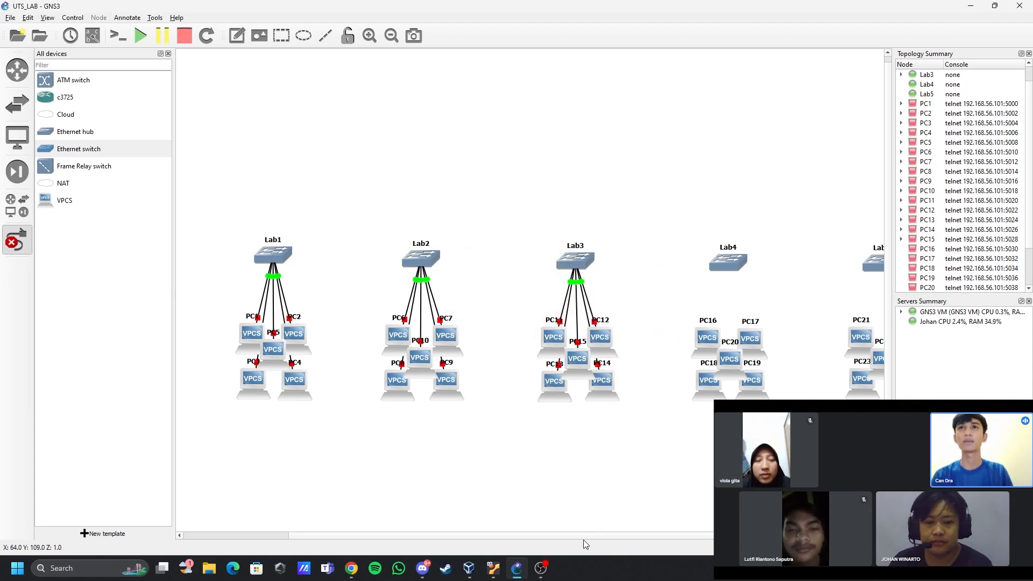
- Link switch Lab4 to PC16 and PC17, using switch ports Ethernet1 and Ethernet2
drag(587, 537, 670, 537)
click(593, 262)
click(601, 268)
click(580, 342)
click(588, 350)
click(599, 260)
click(608, 279)
click(621, 345)
click(630, 351)
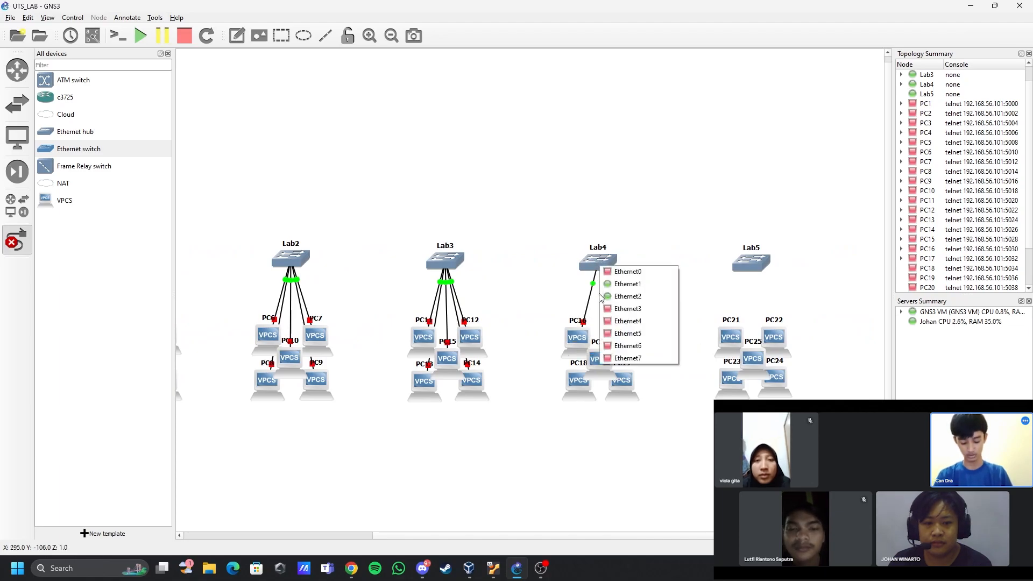
- Link switch Lab4 to PC18, PC19 and PC20, using a separate switch port for each PC
click(598, 258)
click(611, 315)
click(620, 376)
click(629, 383)
click(600, 263)
click(611, 331)
click(599, 359)
click(608, 366)
- Link switch Lab5 to PC21 and PC22, using a separate switch port for each PC
click(748, 263)
click(757, 296)
click(727, 345)
click(735, 352)
click(749, 263)
click(758, 307)
click(773, 335)
click(782, 341)
- Link switch Lab5 to PC23, PC24 and PC25, using a separate switch port for each PC
click(728, 381)
click(737, 388)
click(750, 261)
click(760, 317)
click(776, 378)
click(784, 385)
click(746, 267)
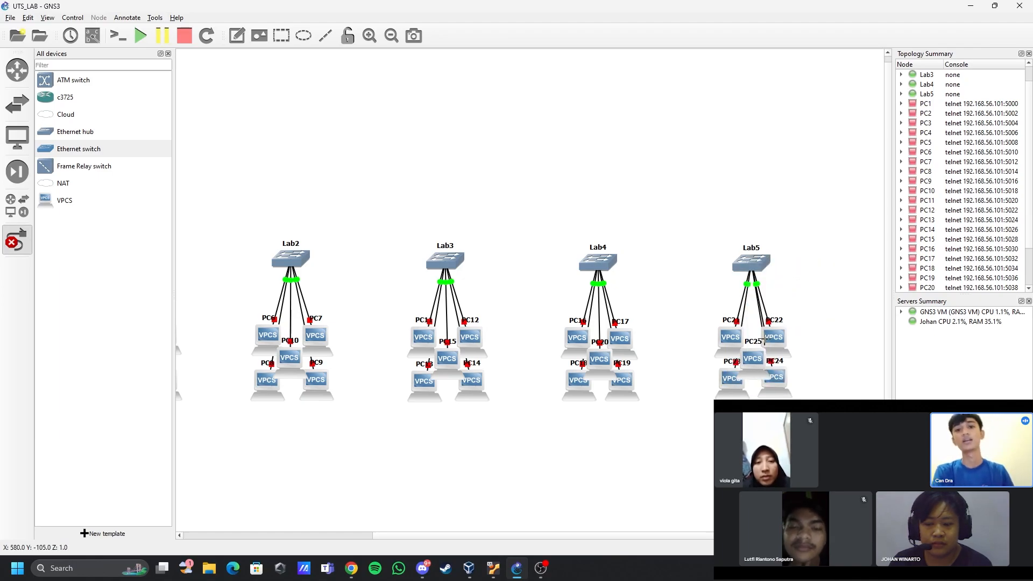
click(758, 336)
- Place five c3725 routers in a row, one above each of the switches Lab1 to Lab5
drag(709, 536, 620, 500)
scroll(517, 422, up, 1)
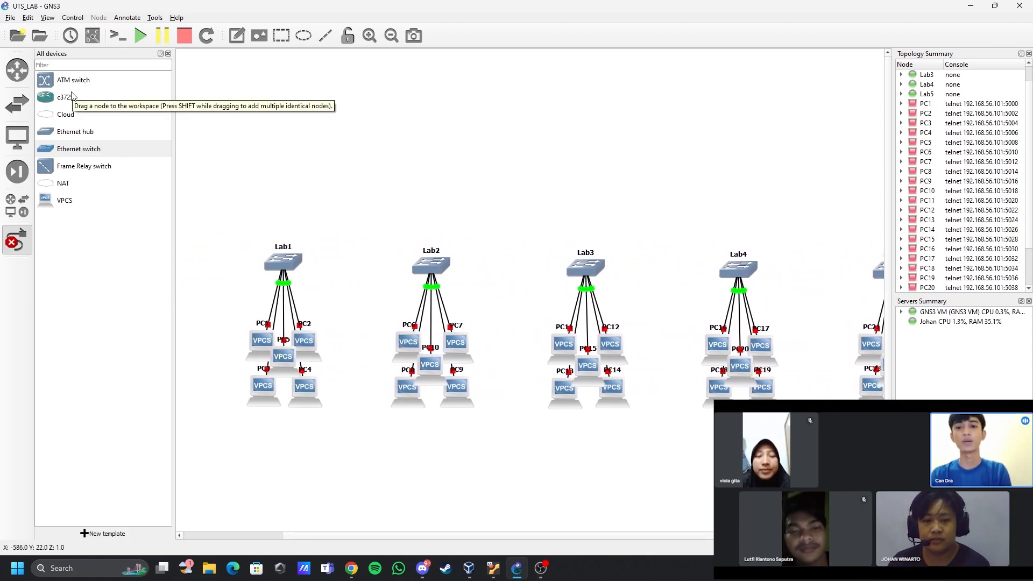
drag(59, 104, 285, 161)
drag(86, 100, 425, 164)
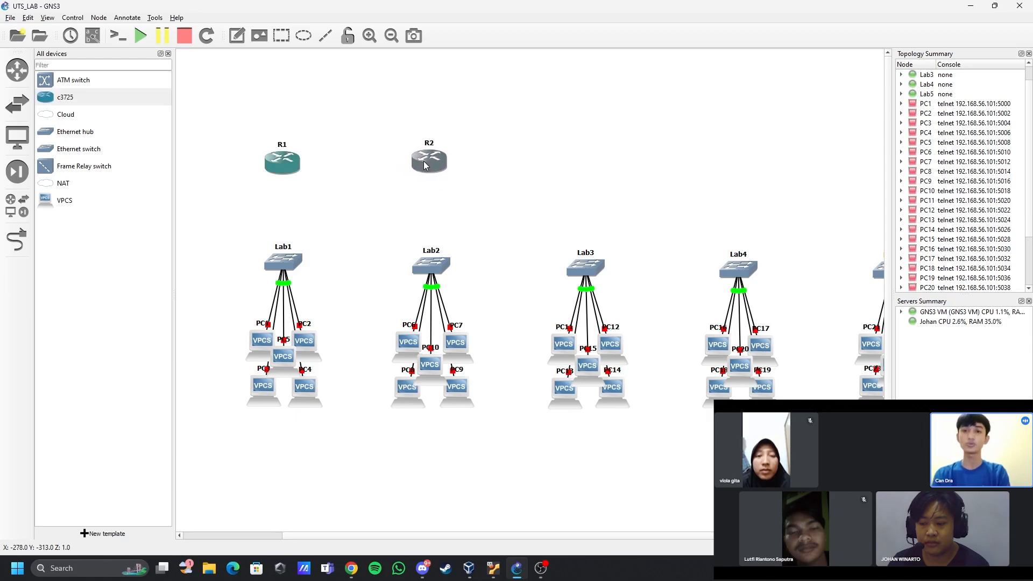
drag(65, 97, 572, 168)
drag(300, 538, 399, 537)
drag(101, 105, 601, 170)
drag(80, 98, 751, 168)
drag(563, 537, 487, 526)
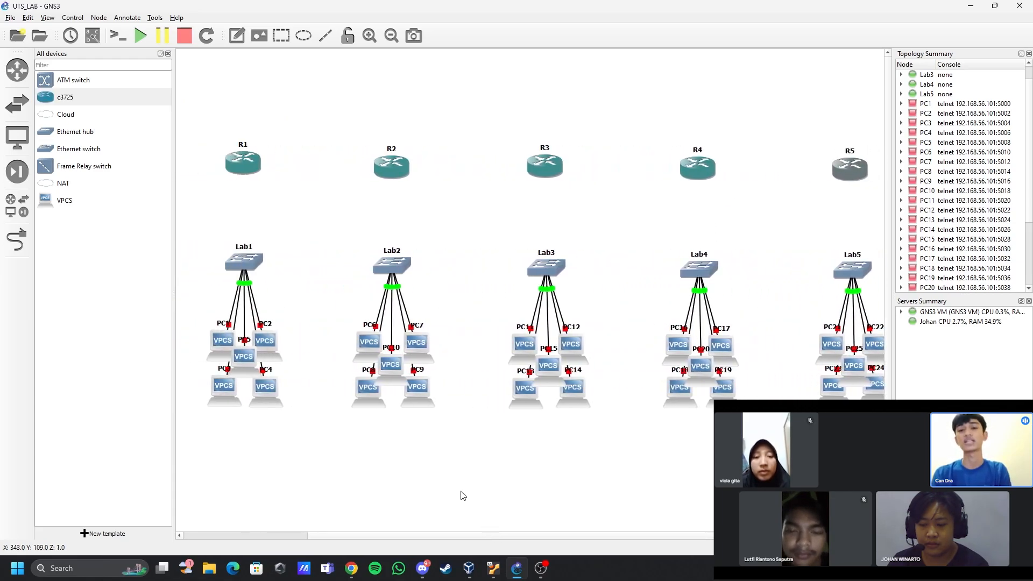
- Connect router R1 to R2 and router R2 to R3 with serial links
click(16, 239)
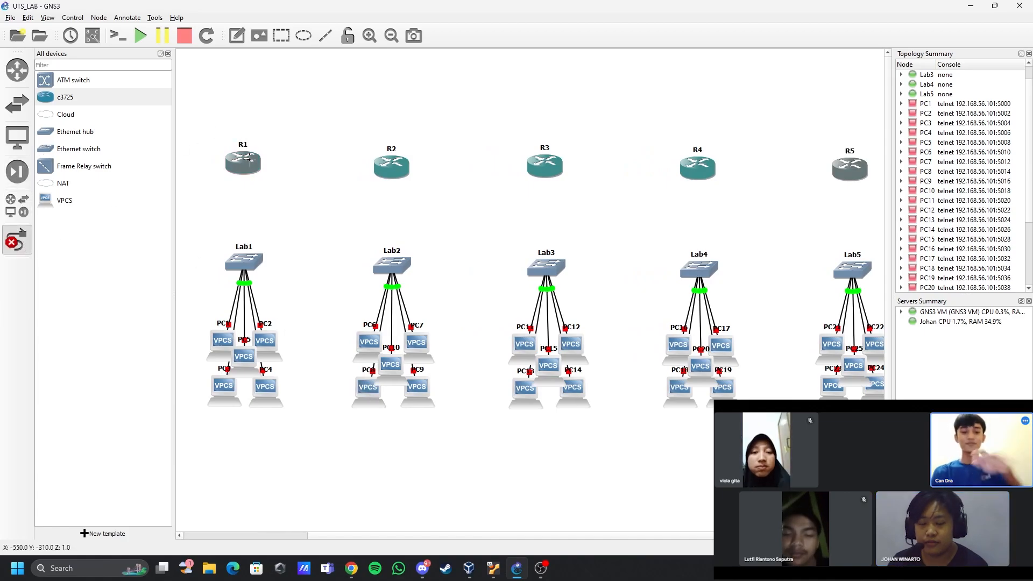
click(247, 157)
click(290, 200)
click(391, 171)
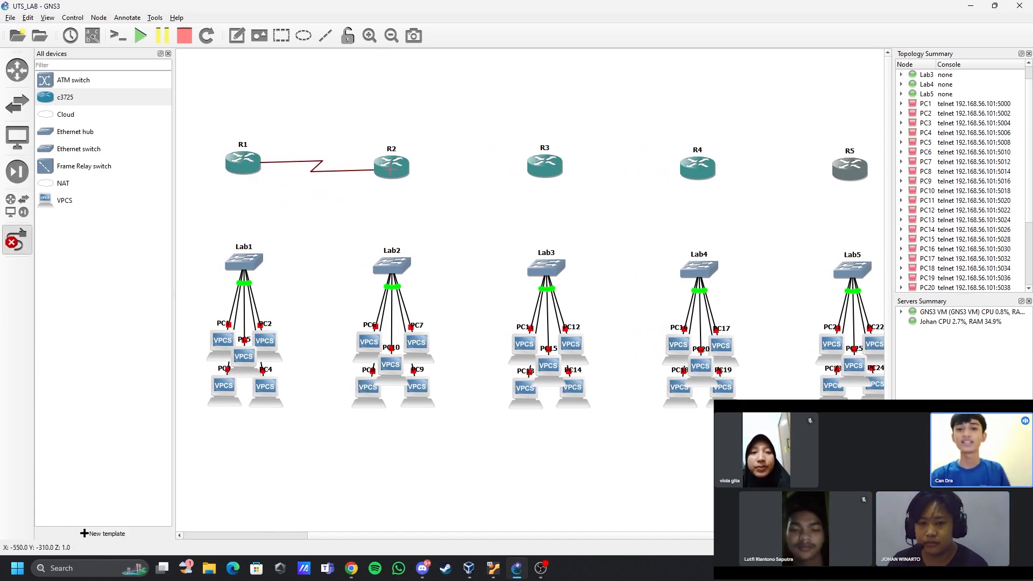
click(391, 170)
click(414, 211)
click(396, 168)
click(422, 211)
click(549, 169)
click(577, 211)
- Connect router R3 to R4 and router R4 to R5 with serial links
click(549, 169)
click(577, 224)
click(698, 168)
click(730, 213)
click(700, 168)
click(772, 226)
click(851, 168)
click(872, 214)
- Link router R1 to switch Lab1 and router R2 to switch Lab2 over Ethernet
click(250, 168)
click(251, 170)
click(245, 263)
click(272, 307)
click(398, 171)
click(411, 191)
click(393, 264)
click(425, 295)
- Link routers R3, R4 and R5 to switches Lab3, Lab4 and Lab5 respectively over Ethernet
click(547, 269)
click(571, 277)
click(699, 168)
click(710, 178)
click(702, 271)
click(721, 278)
click(849, 170)
click(861, 180)
click(856, 269)
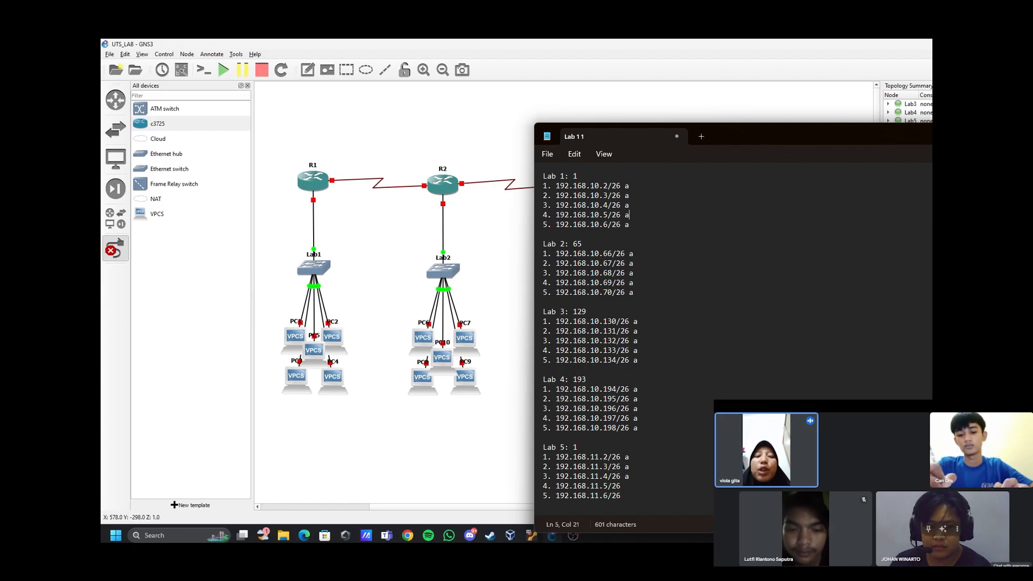
click(1011, 577)
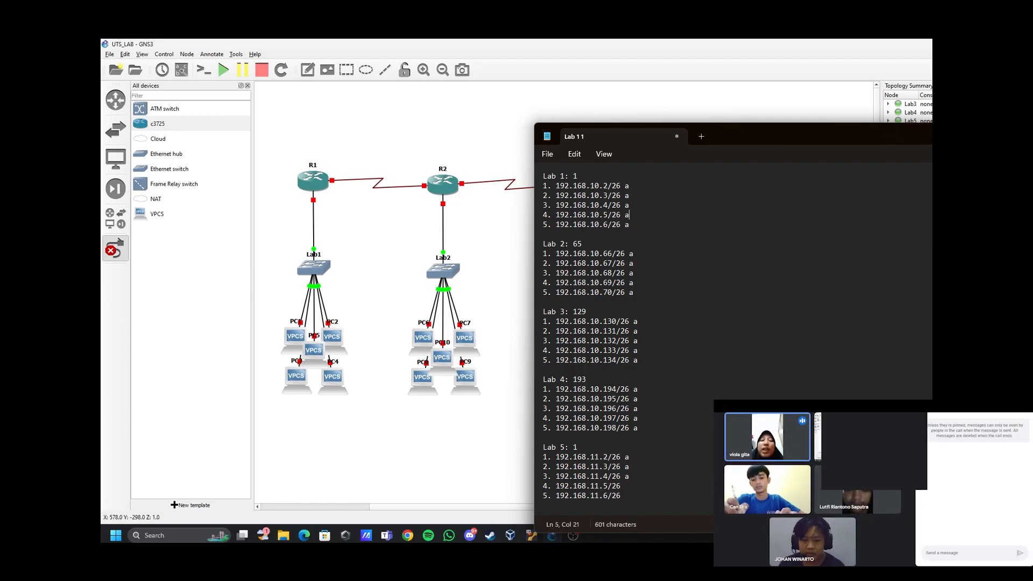
key(Escape)
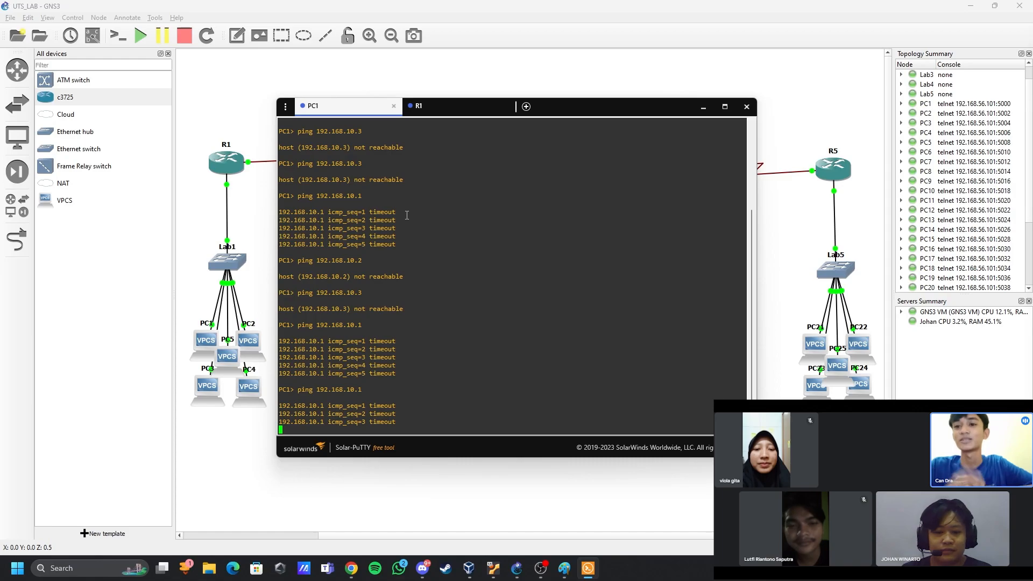
- Ping 192.168.10.1 from PC1's console and check R1's interfaces with the command sh ip interface brief
key(Up)
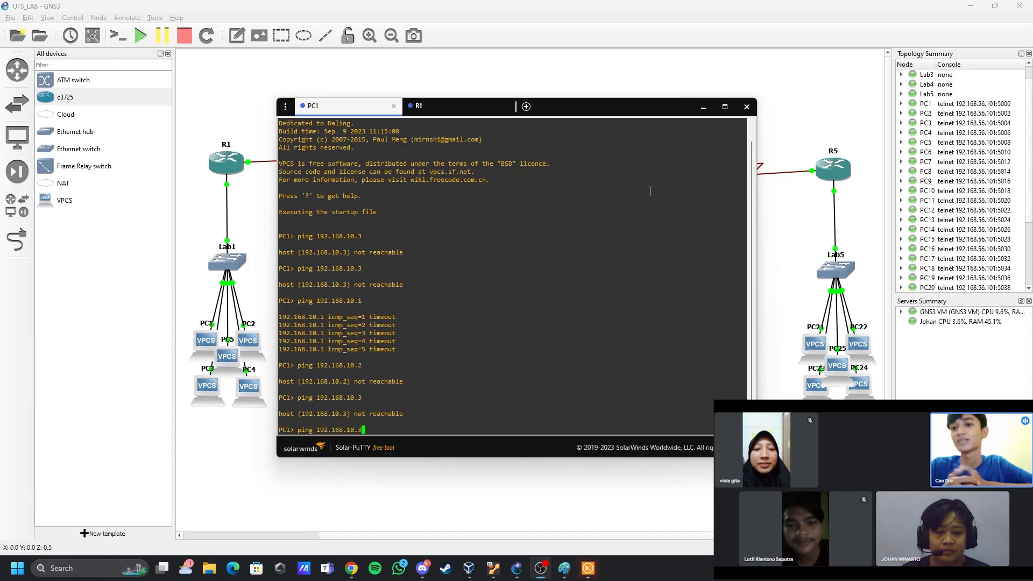
key(Return)
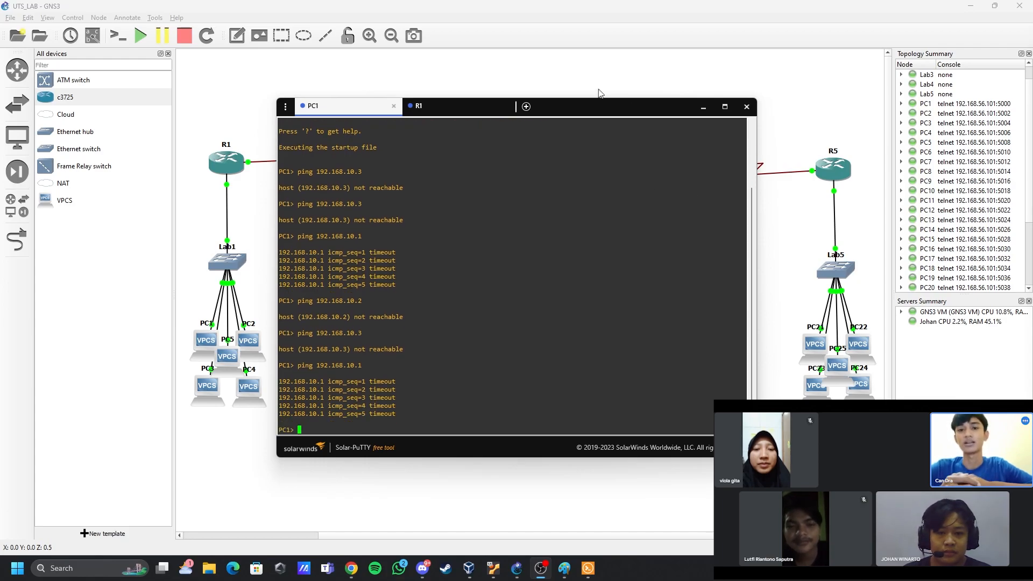
click(448, 113)
key(Up)
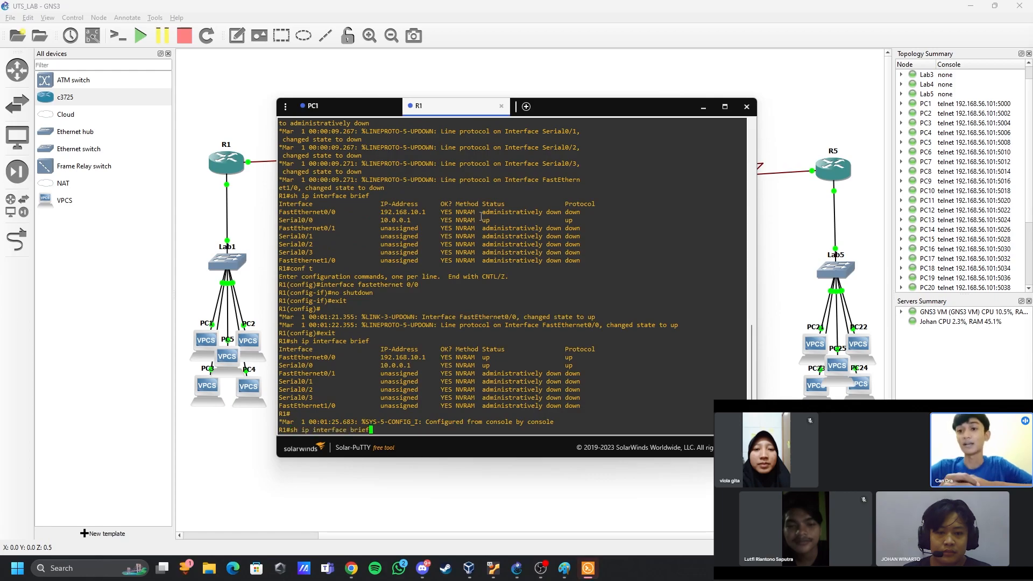
key(Return)
- Return to PC1's console and repeat the ping to 192.168.10.1
click(327, 106)
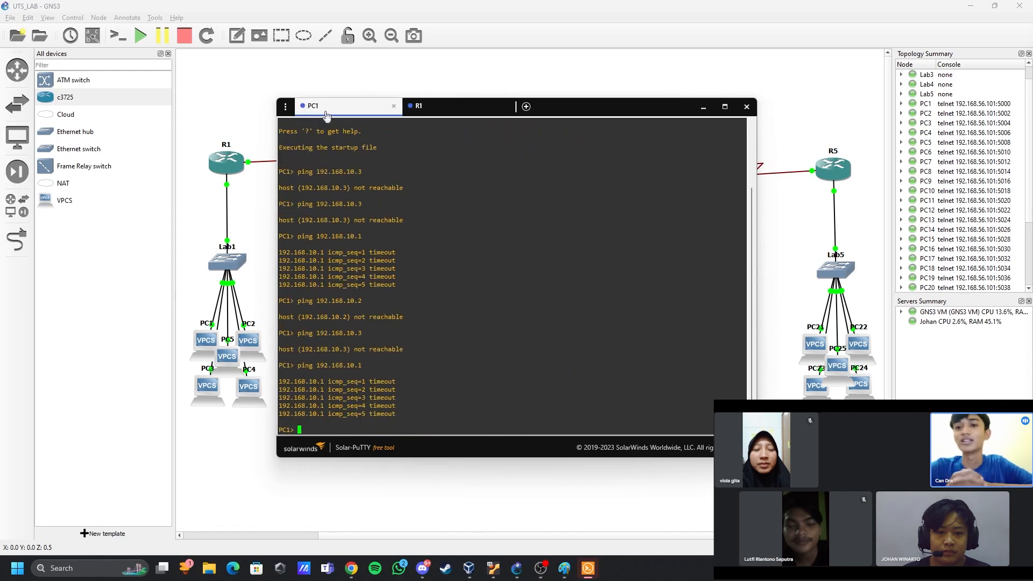
key(Up)
text(\)
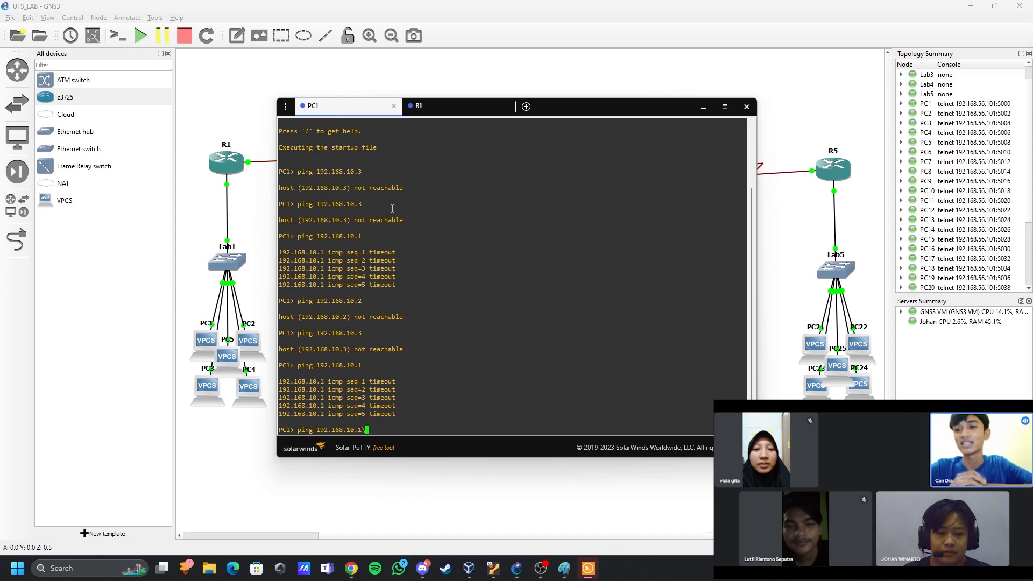
key(BackSpace)
key(Return)
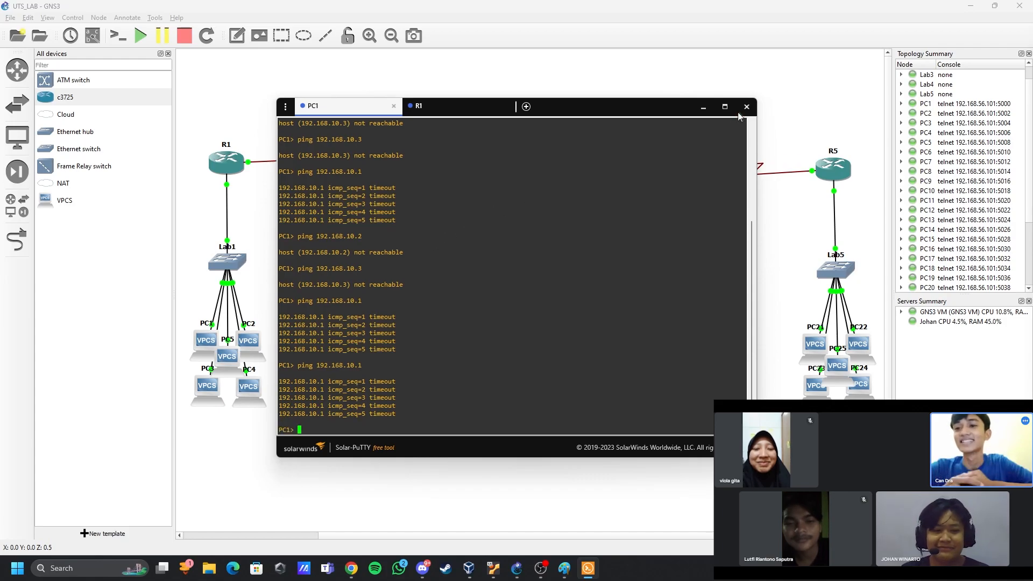
- Ping 192.168.10.2 from PC1's console
key(Up)
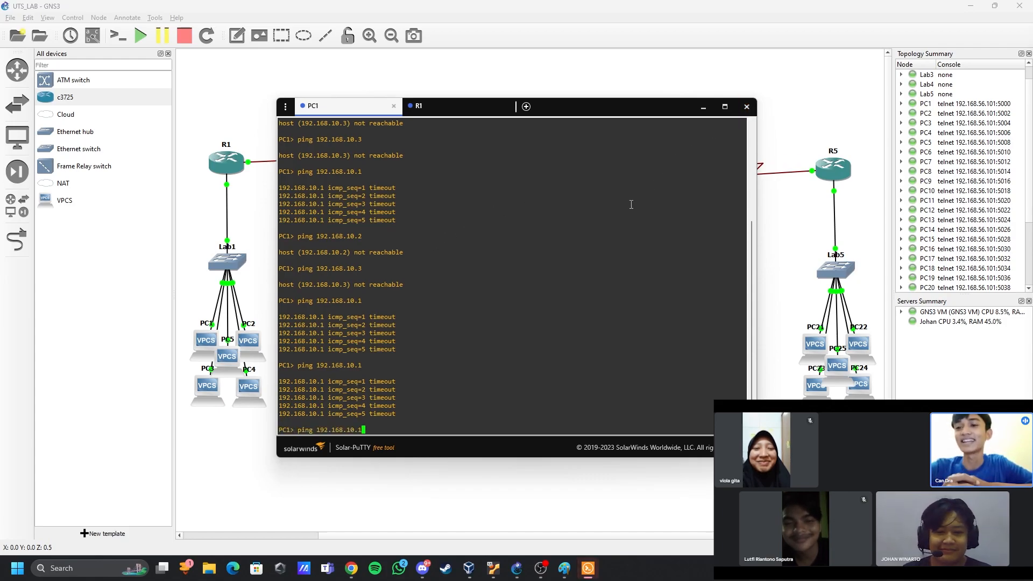
key(BackSpace)
text(2)
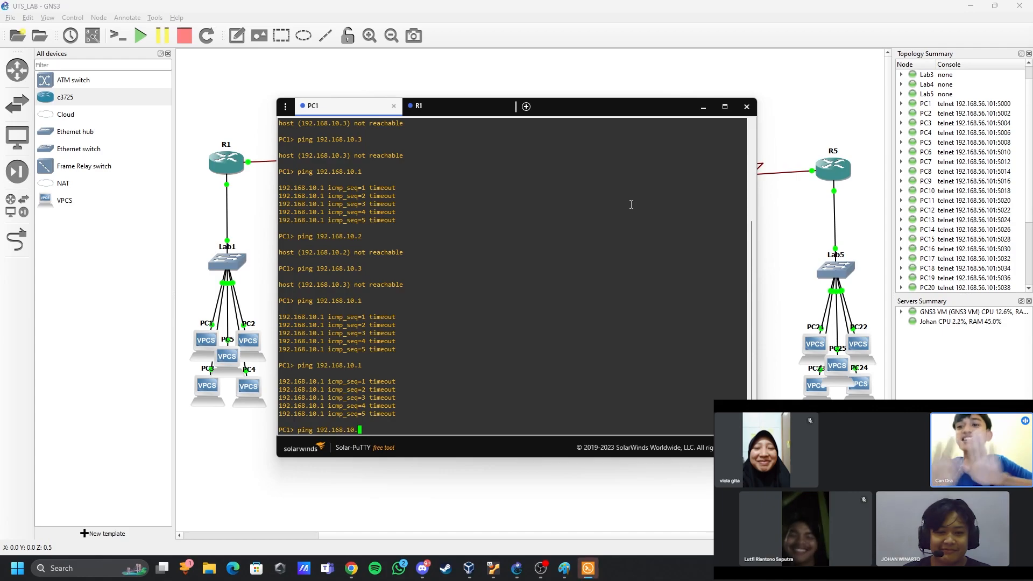
key(Return)
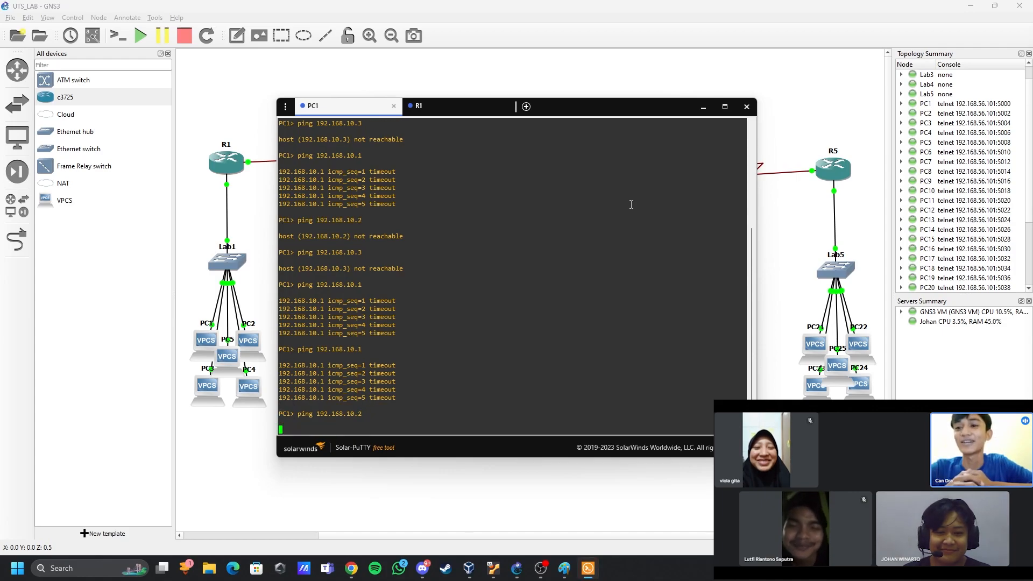